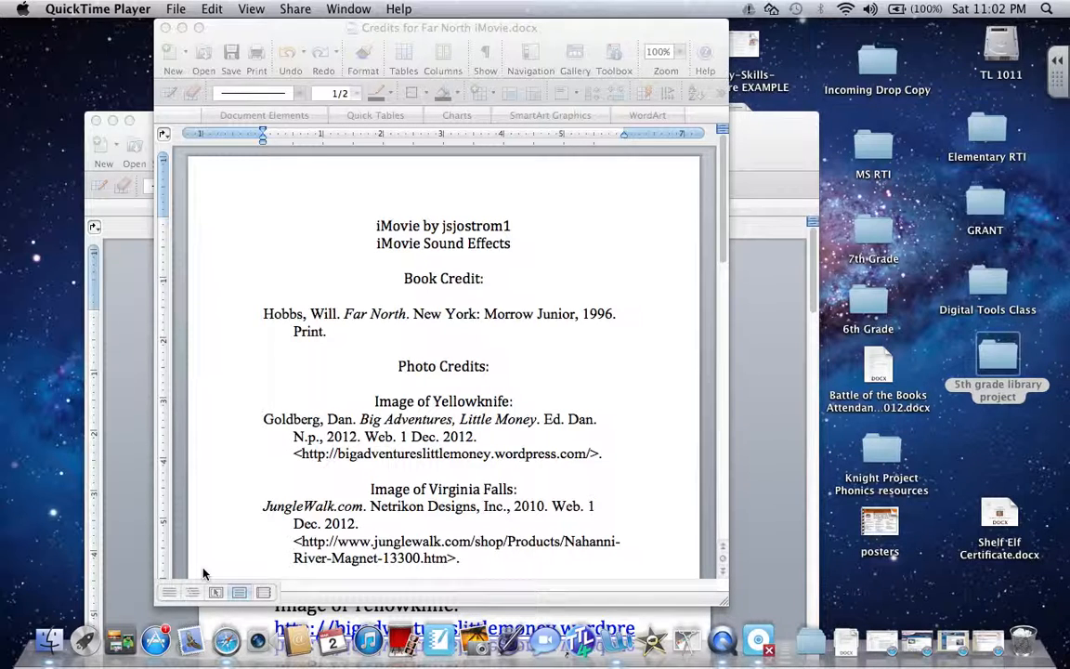
Review the book and photo credits in the Far North iMovie credits document
{"action": "left_click", "coordinate": [722, 231]}
{"action": "left_click_drag", "start_coordinate": [722, 232], "coordinate": [721, 200]}
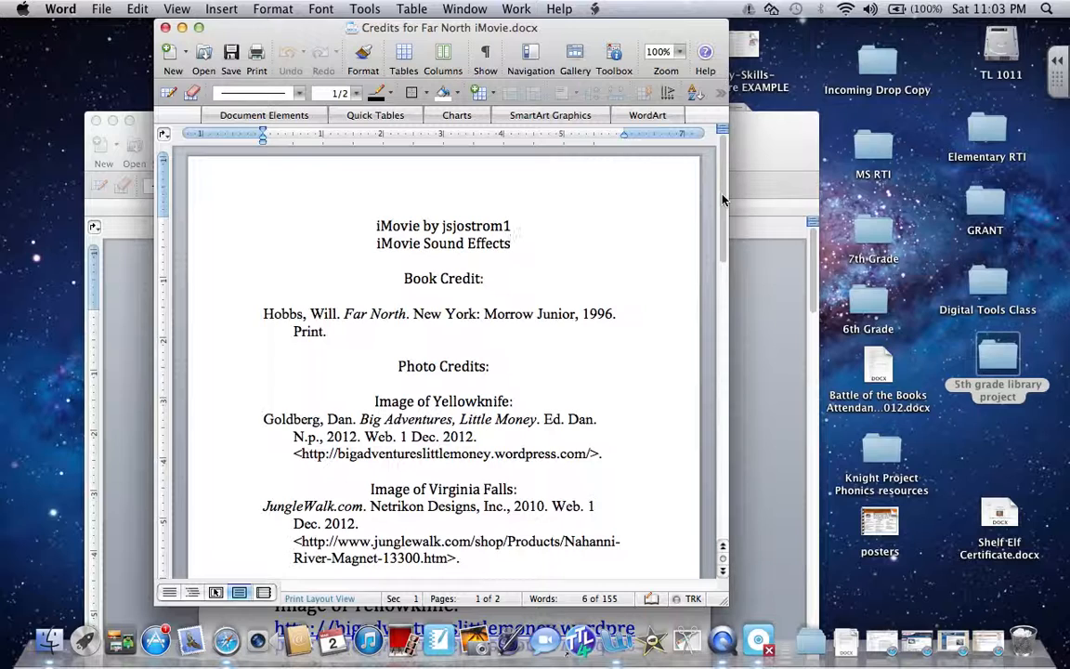
{"action": "mouse_move", "coordinate": [722, 200]}
{"action": "left_mouse_down"}
{"action": "mouse_move", "coordinate": [726, 322]}
{"action": "mouse_move", "coordinate": [733, 181]}
{"action": "left_mouse_up"}
Switch to KnightCite in Safari and generate an MLA Entire Website citation for Canadian Heritage Rivers System, accessed March 2, 2013, with its URL
{"action": "left_click", "coordinate": [978, 645]}
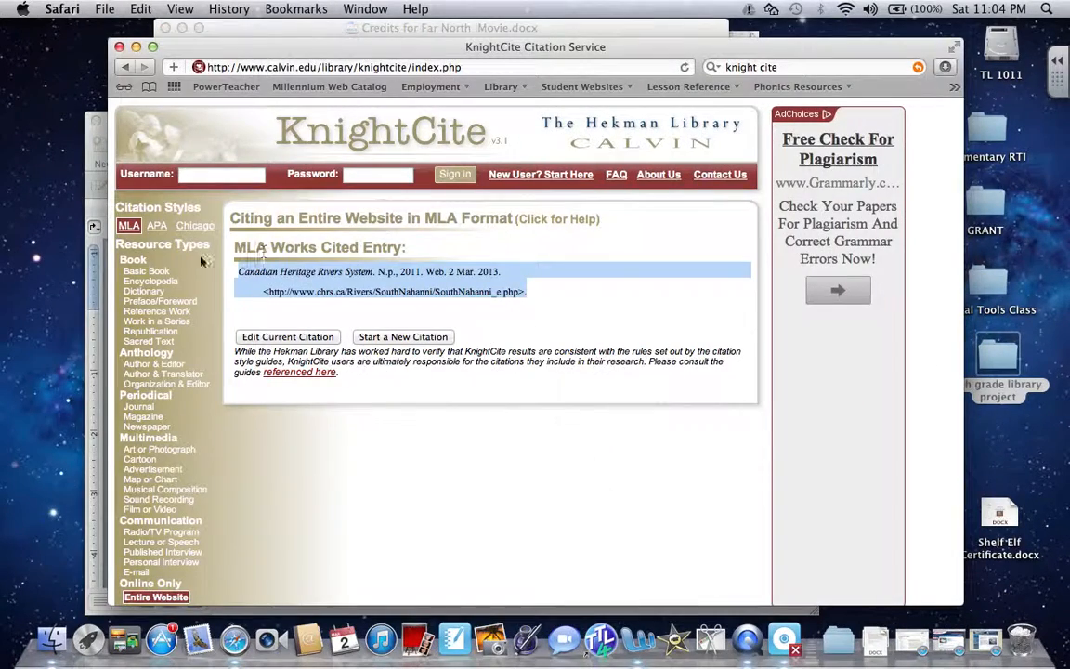
{"action": "left_click", "coordinate": [153, 272]}
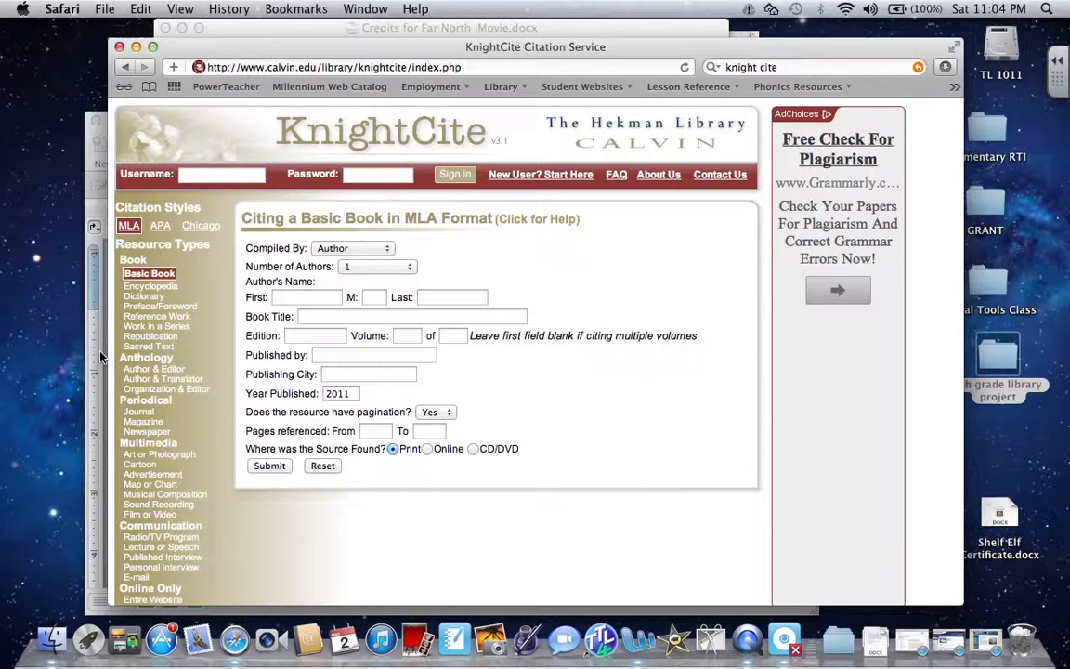
{"action": "scroll", "coordinate": [206, 418], "scroll_direction": "down", "scroll_amount": 5}
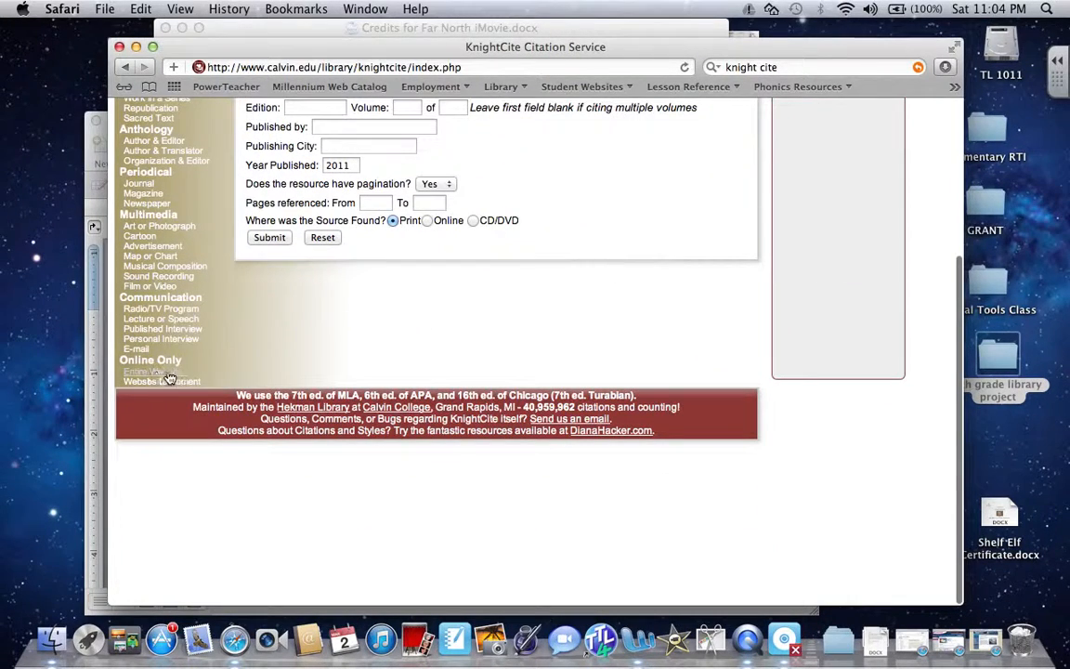
{"action": "left_click", "coordinate": [143, 373]}
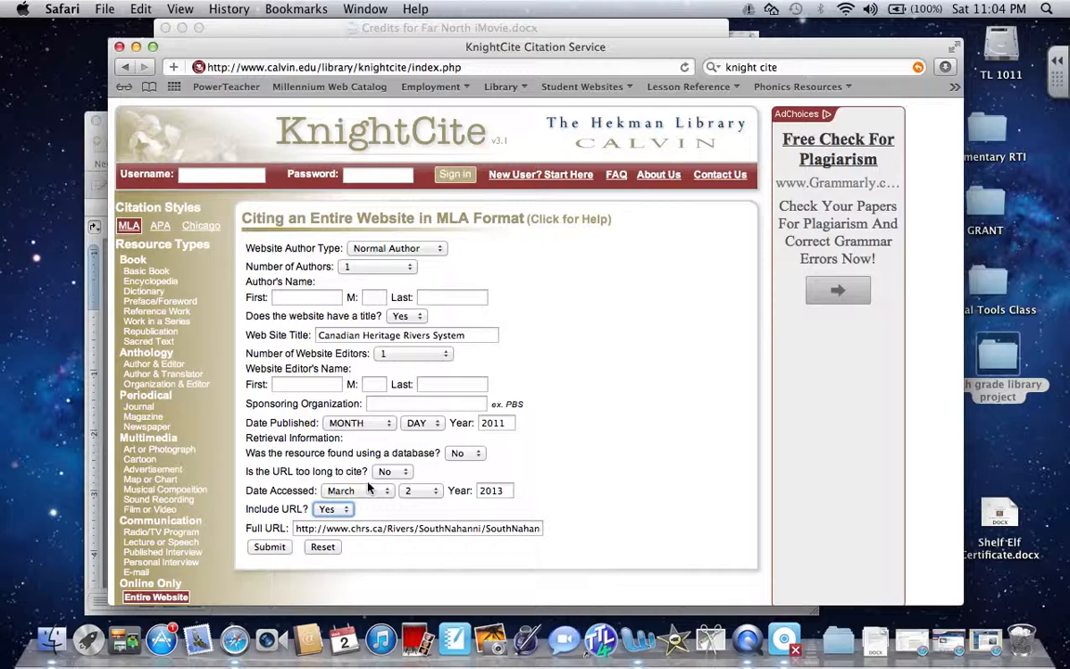
{"action": "left_click", "coordinate": [285, 547]}
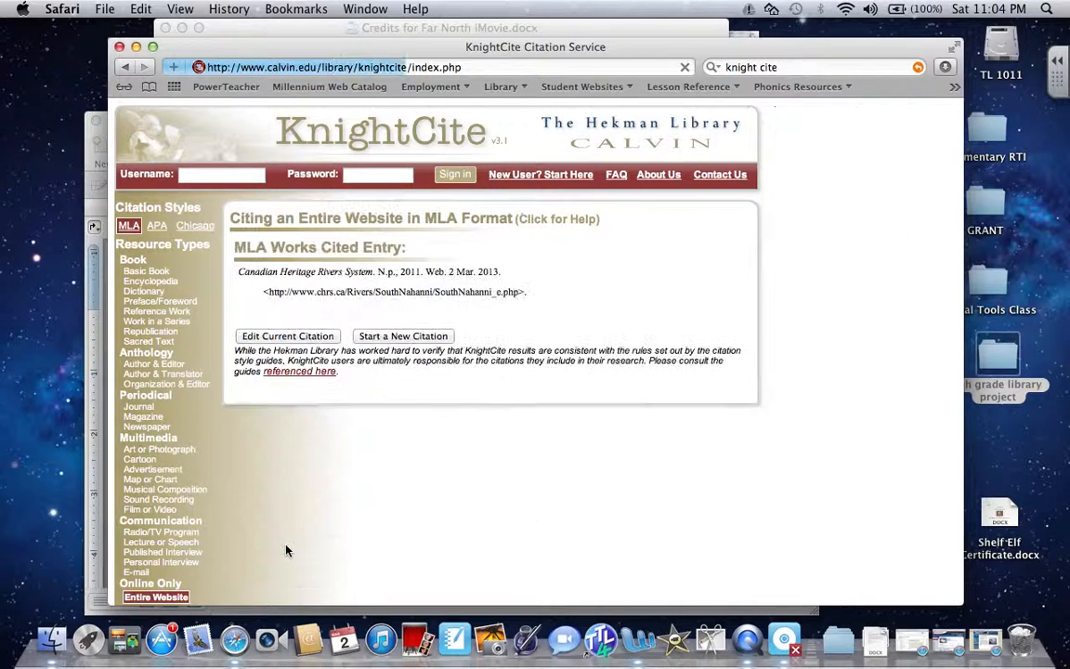
Copy the full Canadian Heritage Rivers System works cited entry and minimize the browser window
{"action": "left_click_drag", "start_coordinate": [525, 292], "coordinate": [231, 270]}
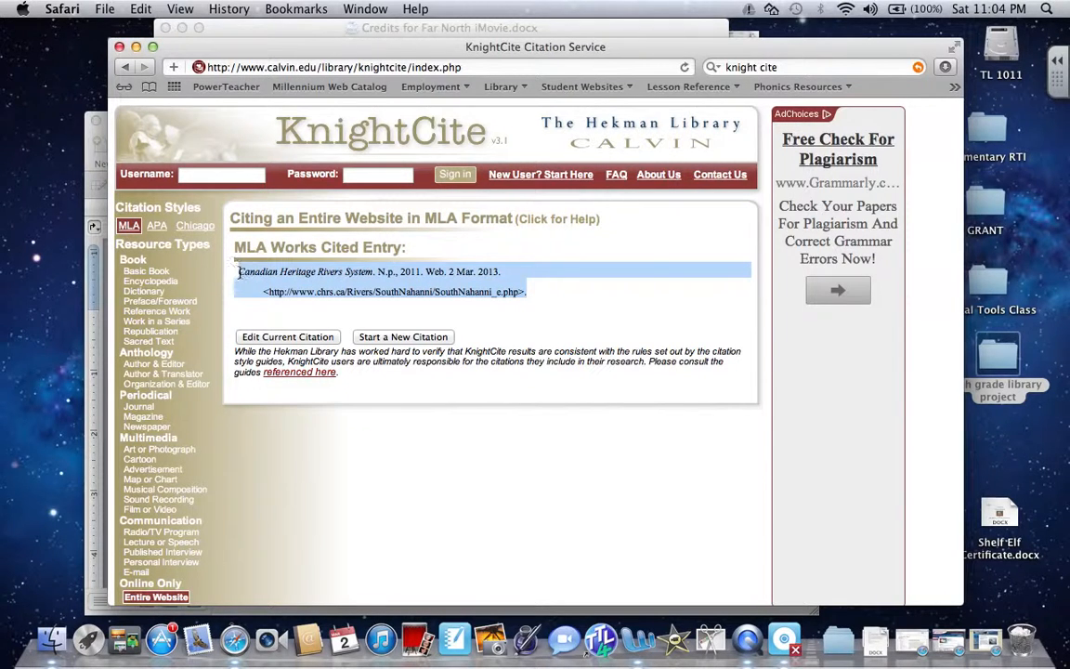
{"action": "right_click", "coordinate": [324, 285]}
{"action": "left_click", "coordinate": [360, 338]}
{"action": "left_click", "coordinate": [136, 48]}
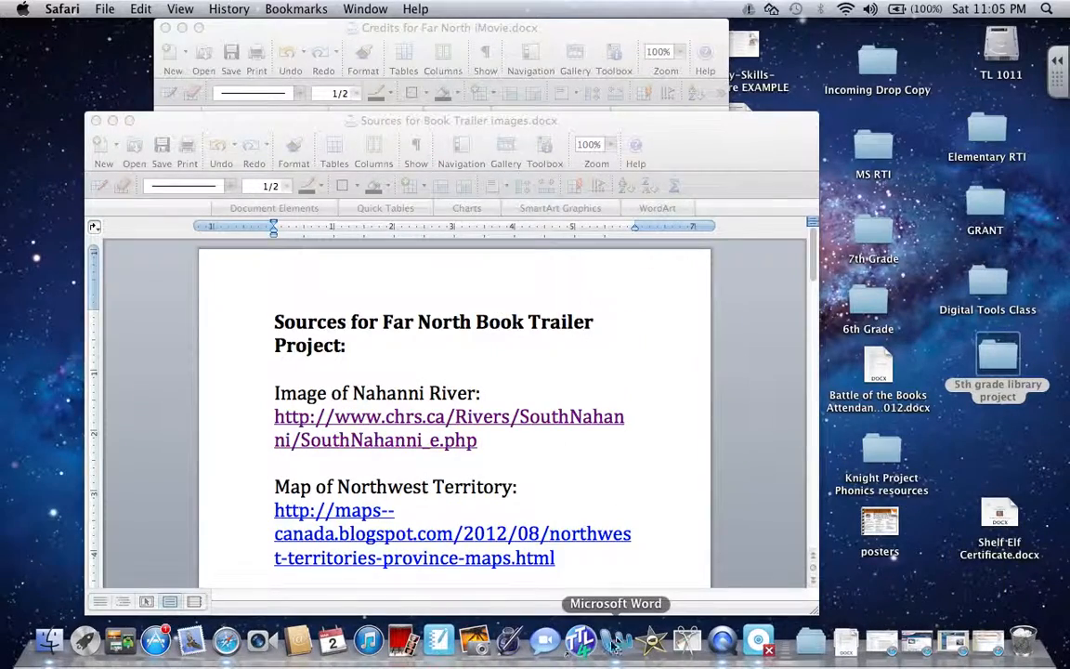
Close the book trailer image sources document in Word and create a new blank document
{"action": "left_click", "coordinate": [96, 121]}
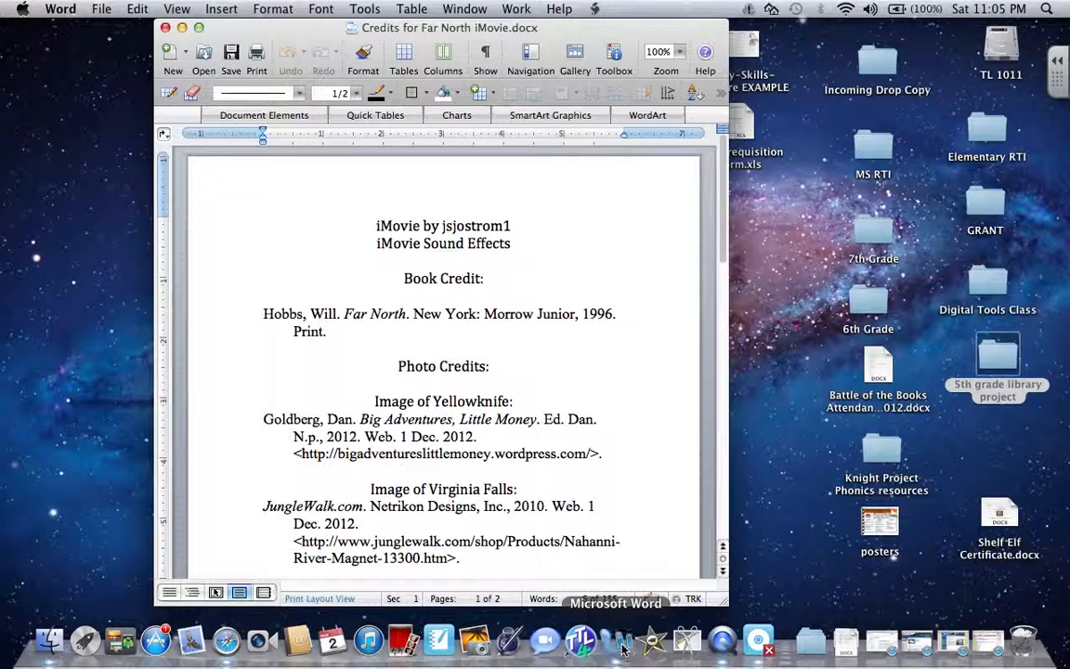
{"action": "left_click", "coordinate": [93, 9]}
{"action": "left_click", "coordinate": [121, 58]}
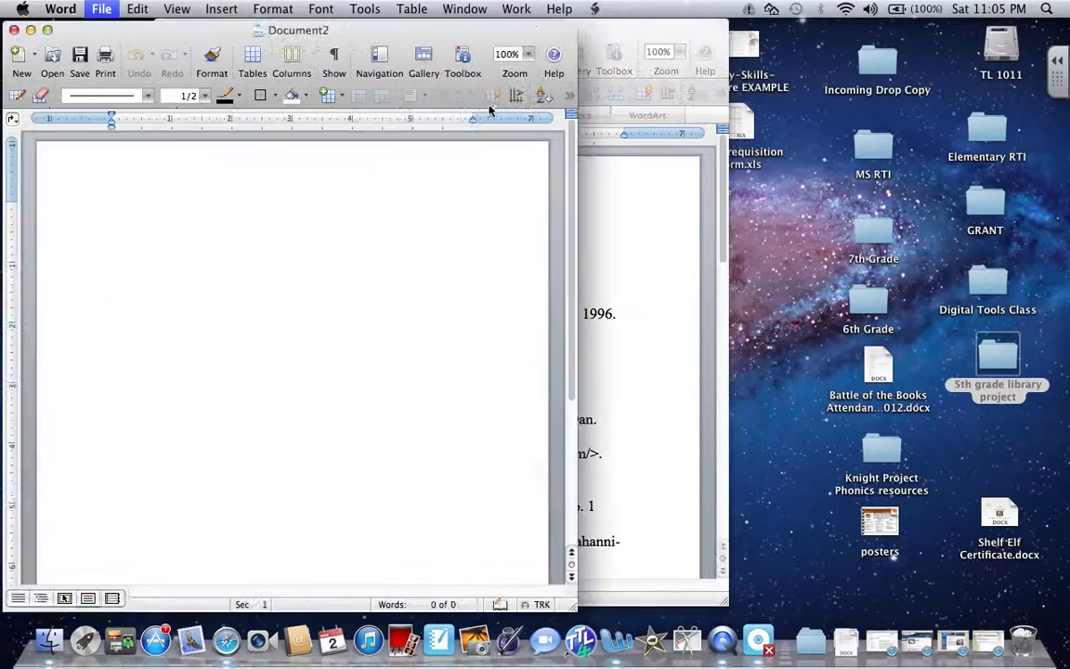
Arrange the Far North credits document and the blank document side by side
{"action": "left_click_drag", "start_coordinate": [367, 34], "coordinate": [911, 29]}
{"action": "left_click_drag", "start_coordinate": [566, 30], "coordinate": [450, 28]}
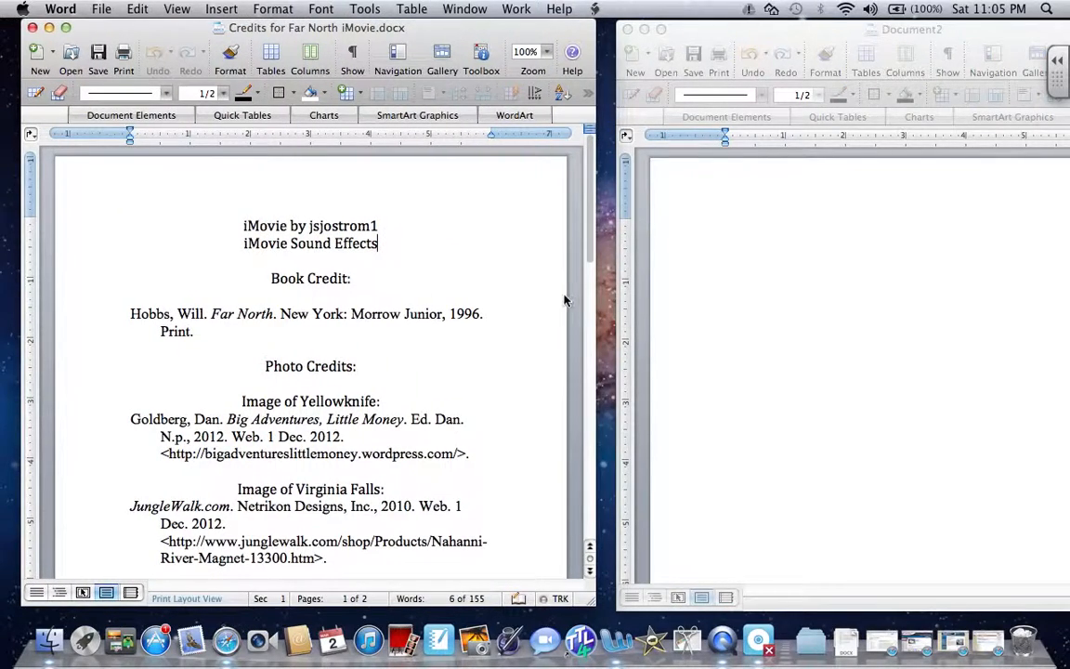
{"action": "left_click_drag", "start_coordinate": [783, 38], "coordinate": [693, 28]}
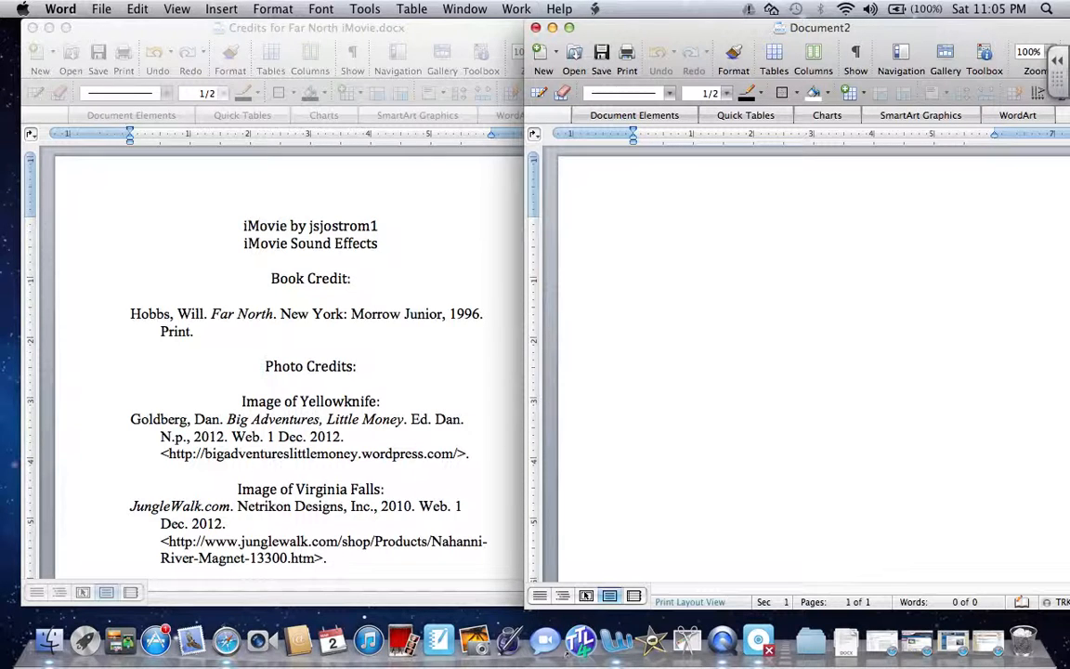
Add blank lines at the start of the new document and center-align the current line
{"action": "key", "text": "Return"}
{"action": "left_click", "coordinate": [984, 53]}
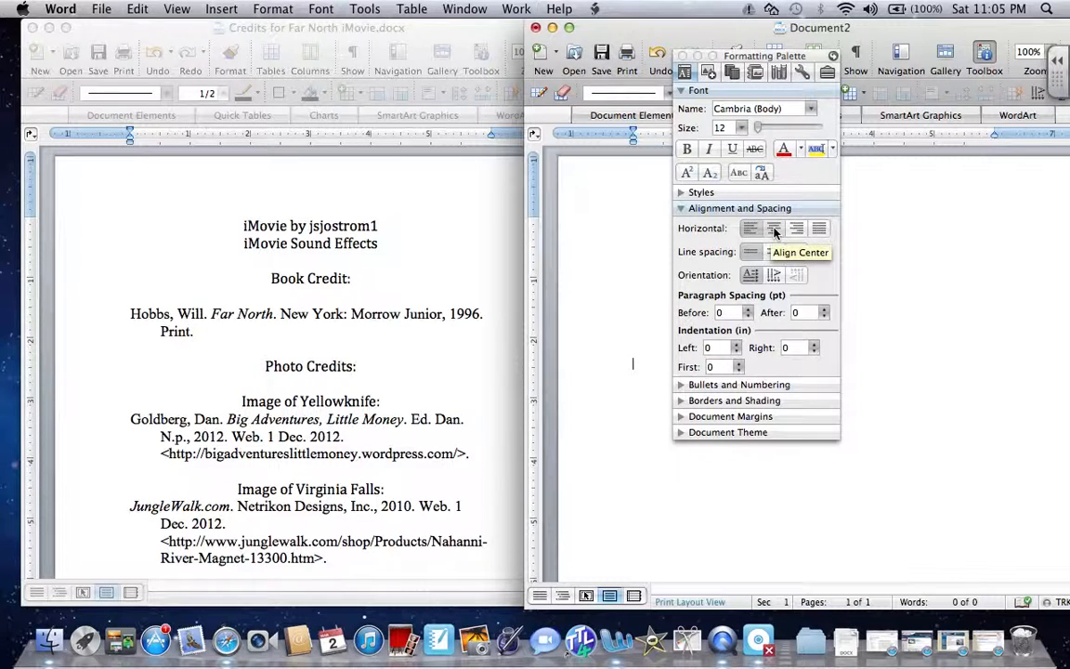
{"action": "left_click", "coordinate": [776, 232]}
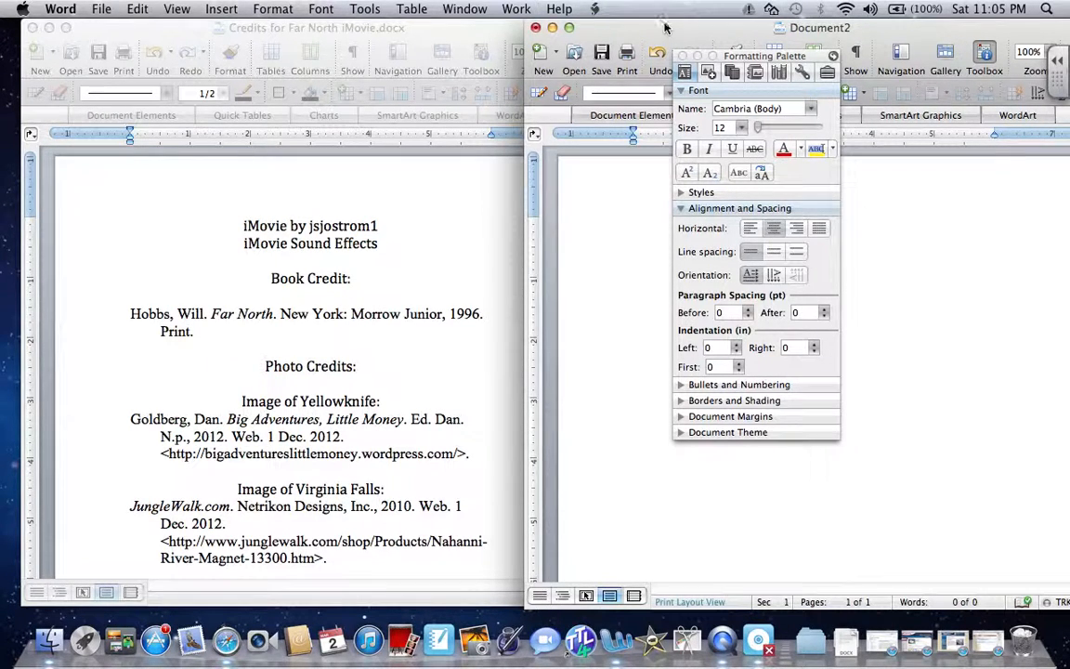
{"action": "left_click", "coordinate": [682, 56]}
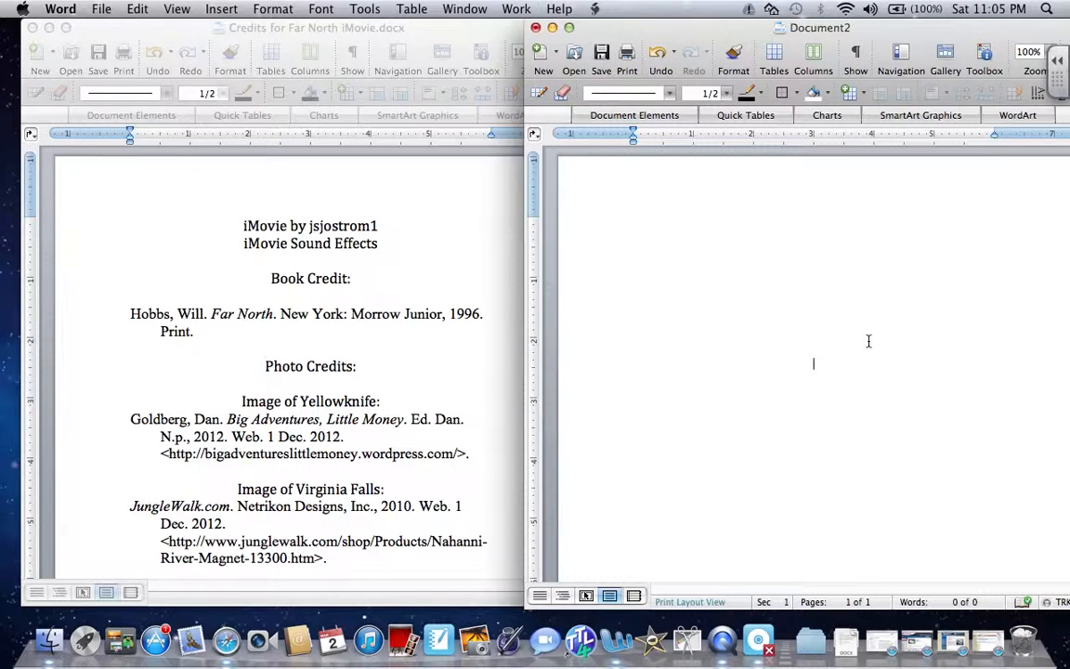
Enter the caption "Image of Nahanni River:" on the centered line
{"action": "type", "text": "Image of Nahani"}
{"action": "key", "text": "BackSpace"}
{"action": "key", "text": "BackSpace"}
{"action": "key", "text": "BackSpace"}
{"action": "type", "text": "an"}
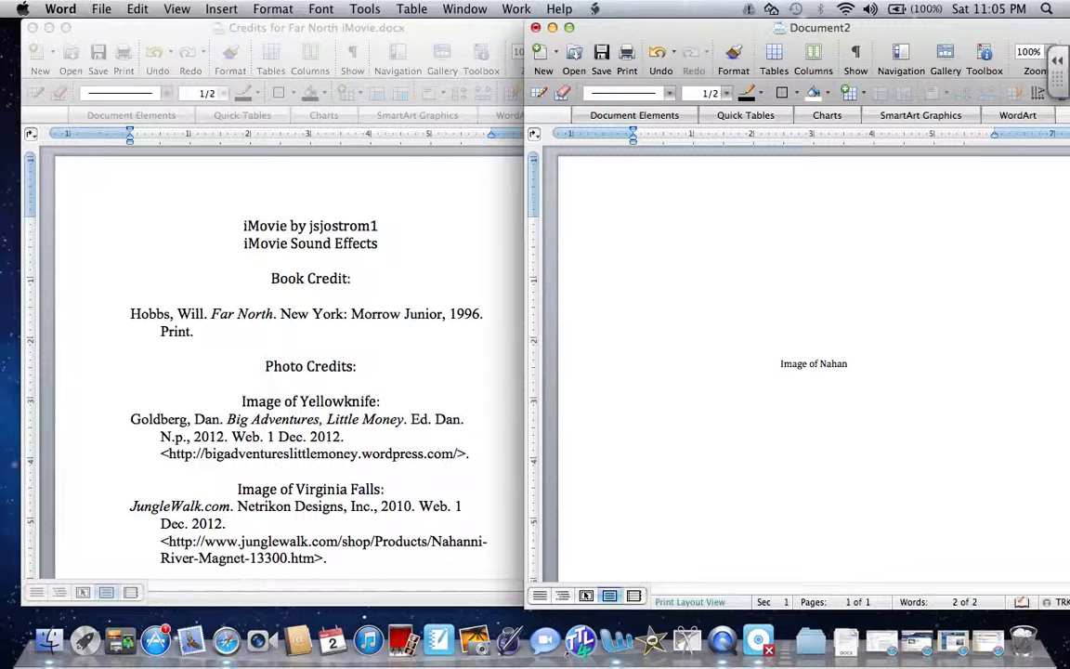
{"action": "type", "text": "ni River:"}
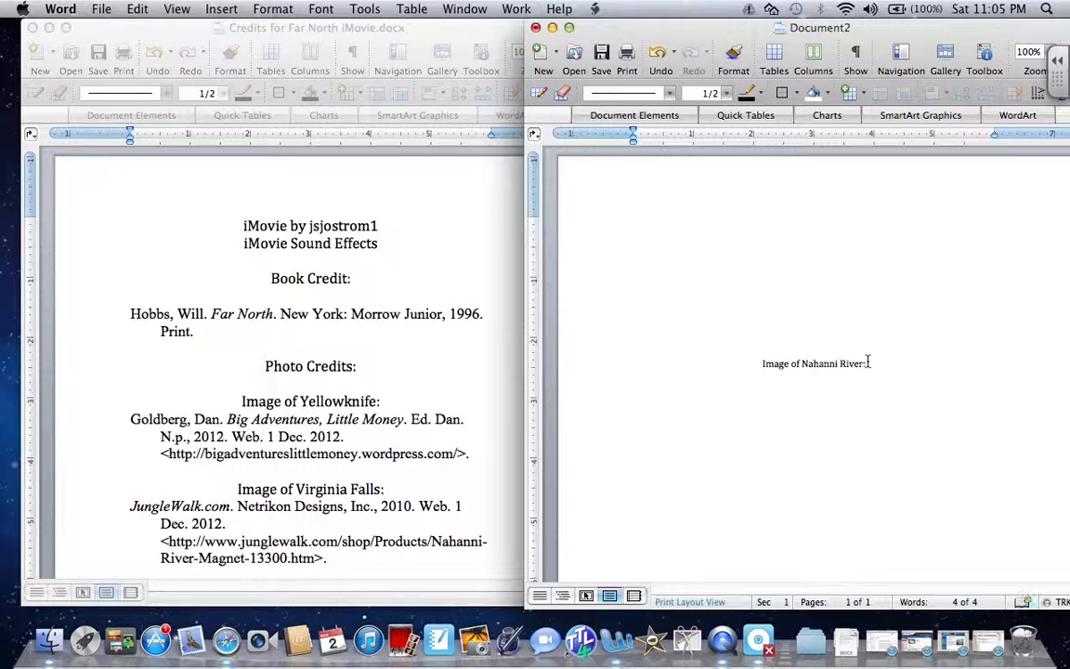
Set the font size of the Nahanni River caption to 18 and start a new line below it
{"action": "left_click_drag", "start_coordinate": [867, 363], "coordinate": [754, 363]}
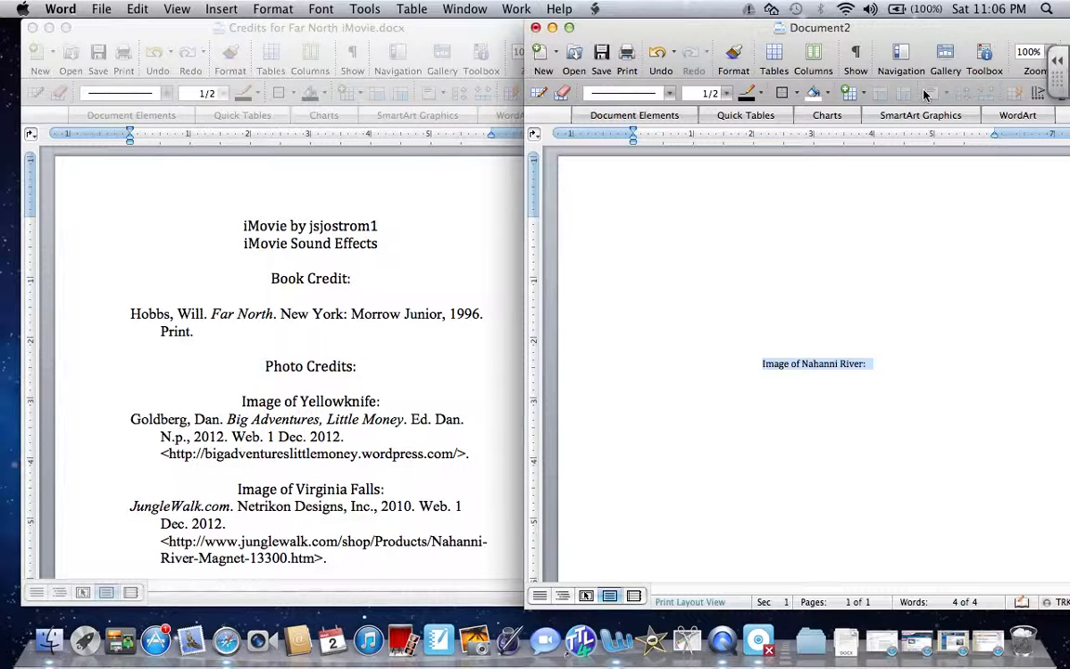
{"action": "left_click", "coordinate": [984, 58]}
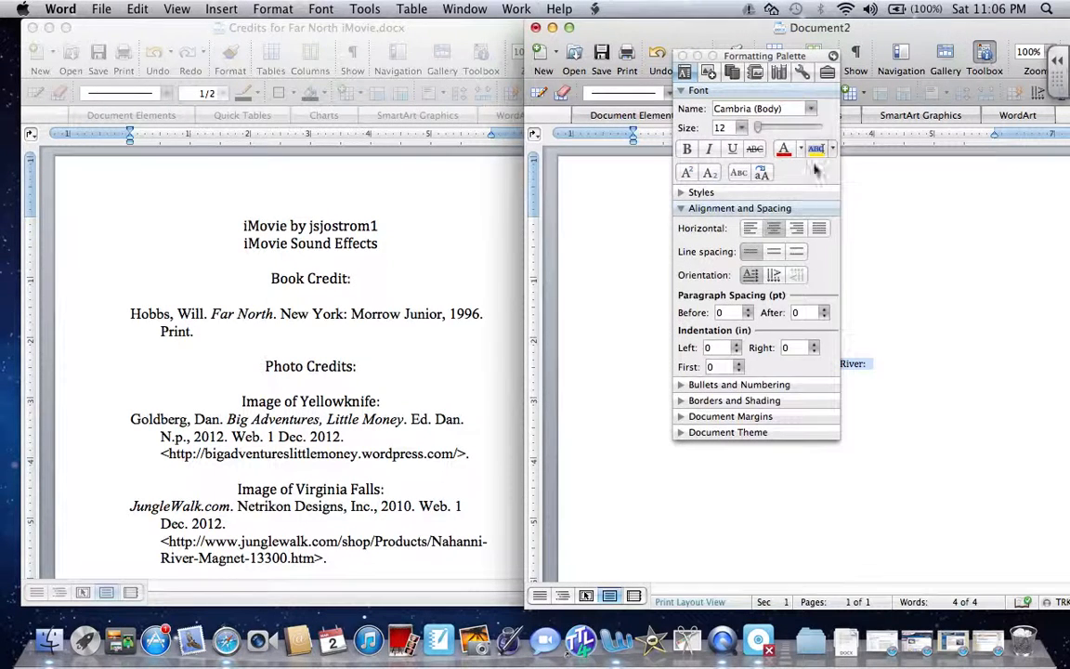
{"action": "left_click", "coordinate": [741, 129]}
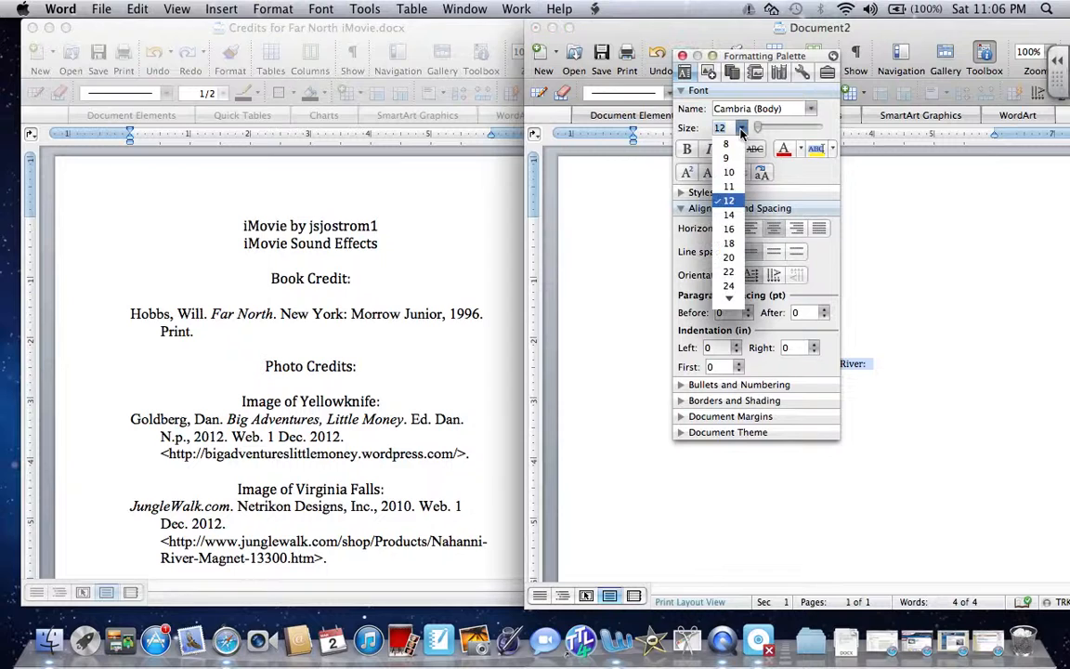
{"action": "left_click", "coordinate": [729, 242]}
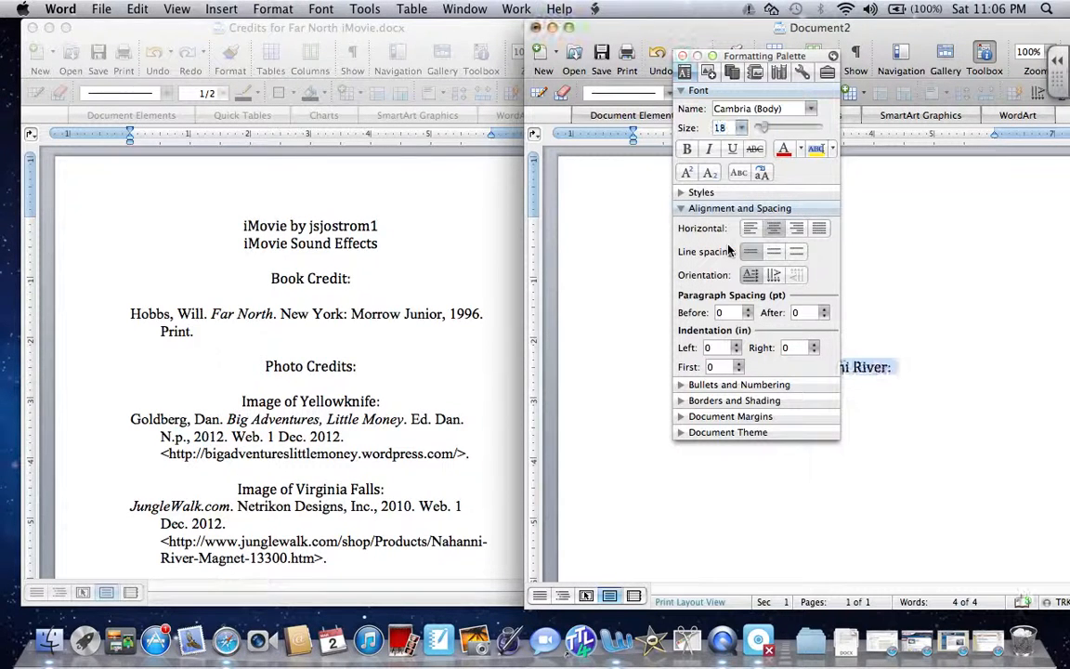
{"action": "left_click", "coordinate": [949, 360]}
{"action": "left_click", "coordinate": [683, 55]}
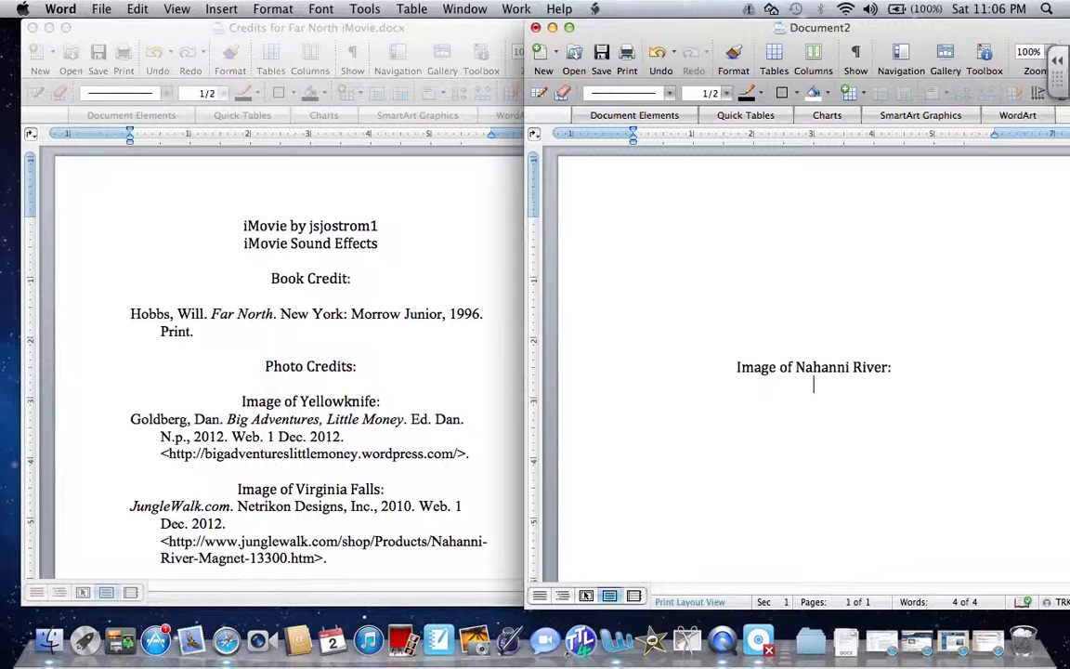
Paste the copied citation below the Nahanni River caption and left-align it
{"action": "key", "text": "super+v"}
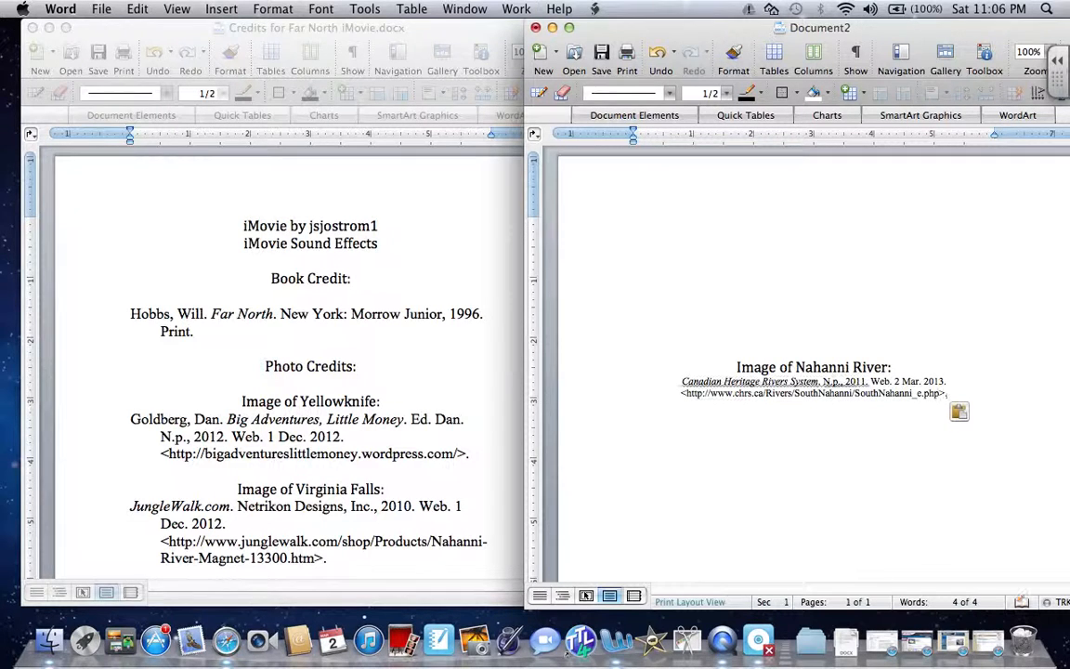
{"action": "left_click_drag", "start_coordinate": [966, 395], "coordinate": [678, 376]}
{"action": "left_click", "coordinate": [985, 56]}
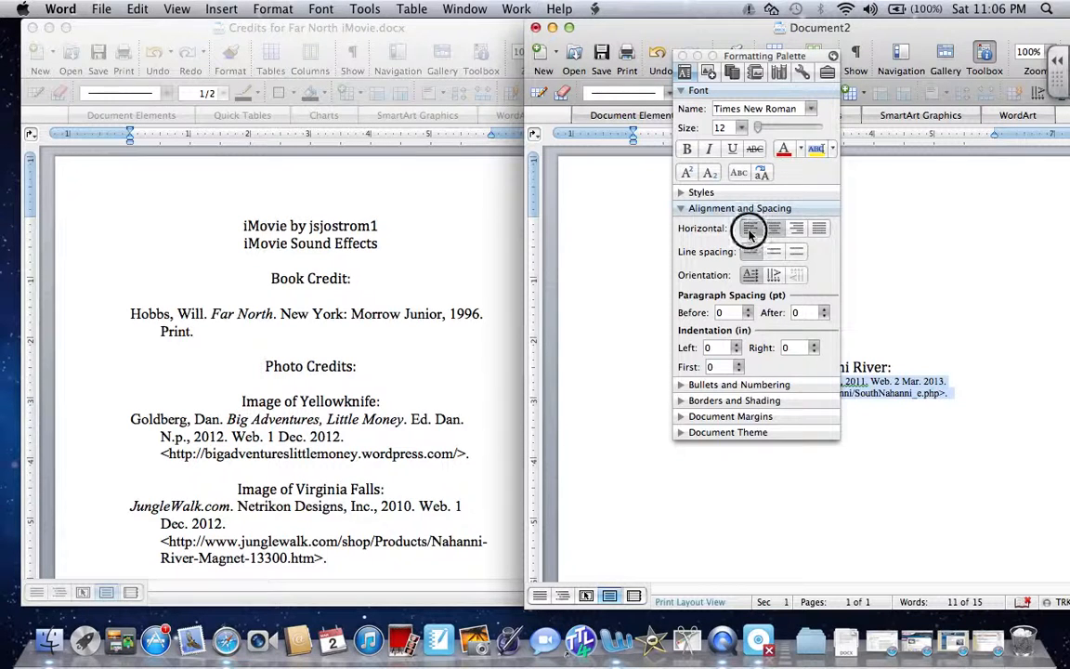
{"action": "left_click", "coordinate": [750, 227]}
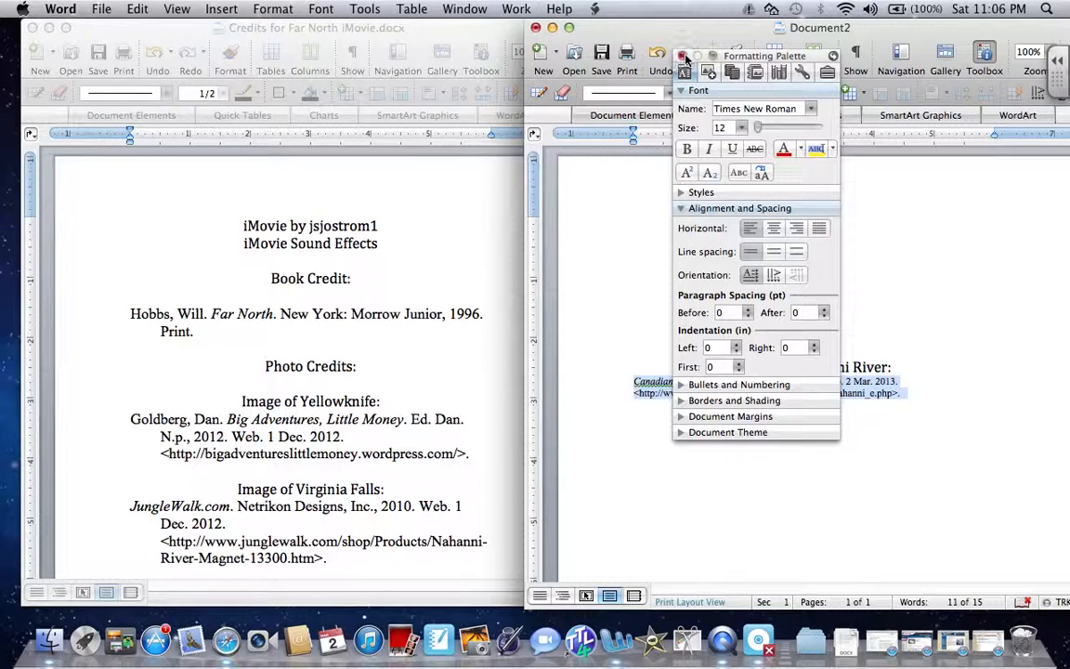
Move the Formatting Palette off the citation, indent the citation's URL line by 0.5 inch, and close the palette
{"action": "left_click_drag", "start_coordinate": [815, 54], "coordinate": [537, 125]}
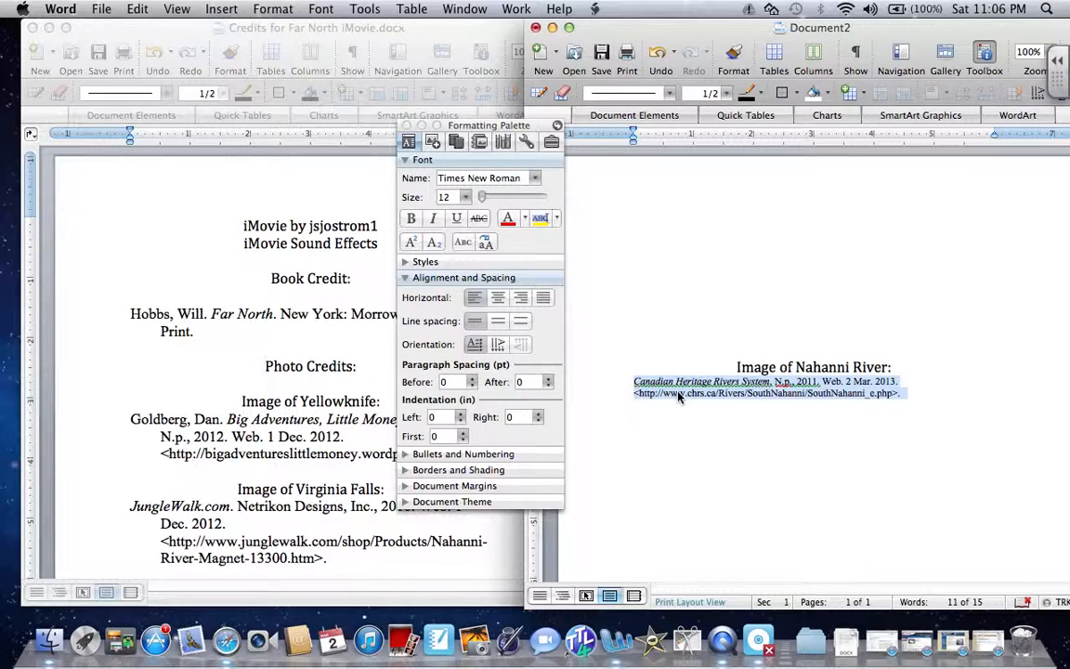
{"action": "left_click", "coordinate": [770, 392]}
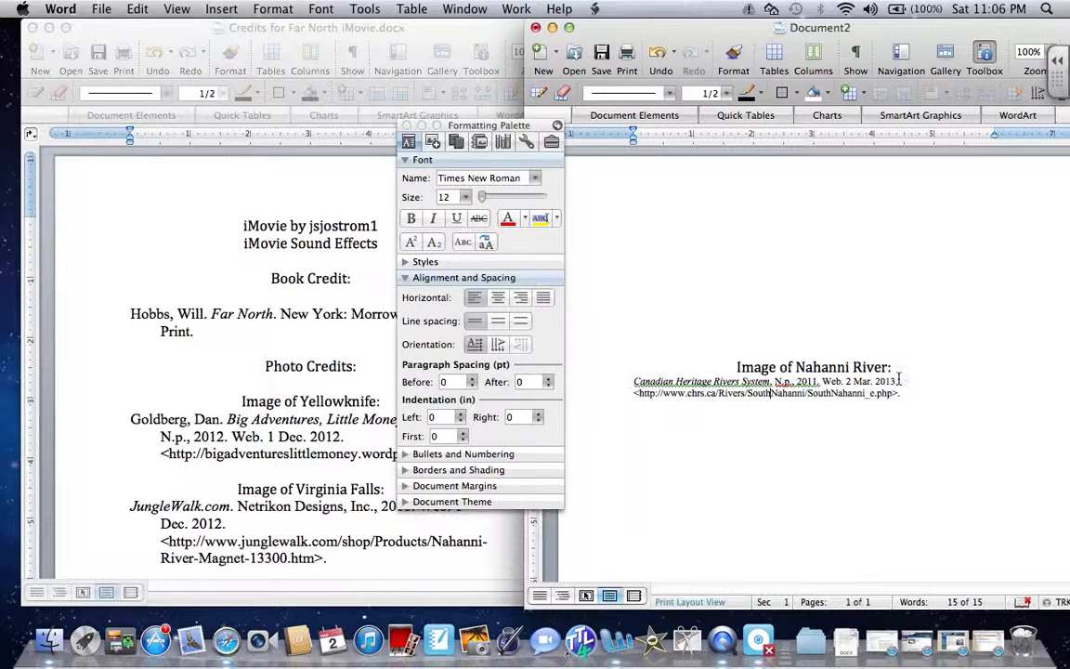
{"action": "left_click", "coordinate": [898, 380]}
{"action": "key", "text": "Return"}
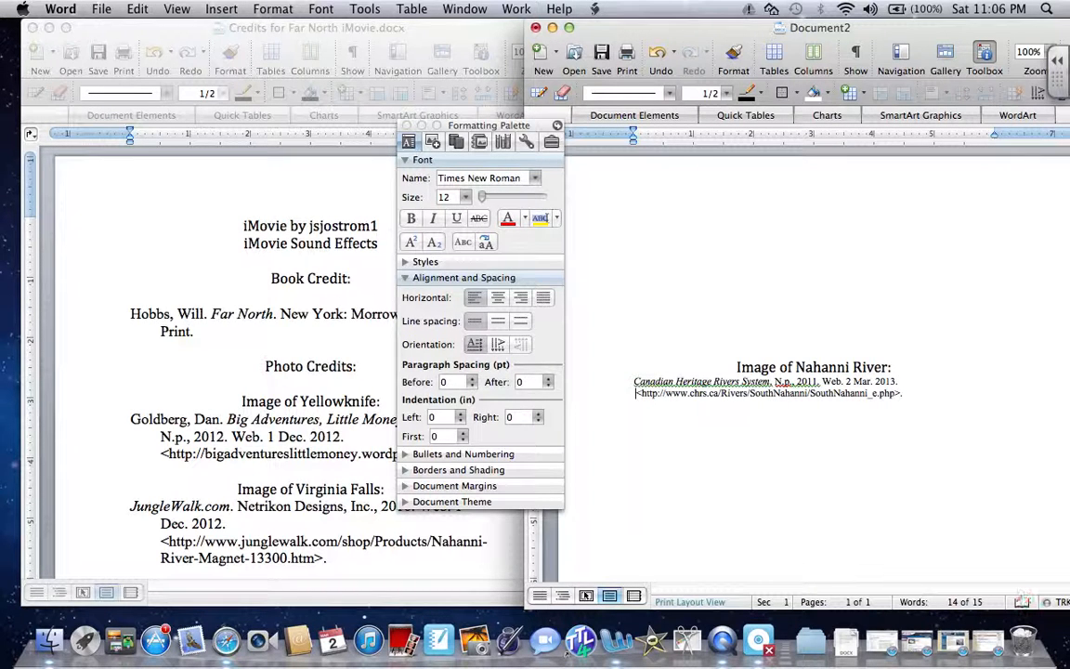
{"action": "key", "text": "BackSpace"}
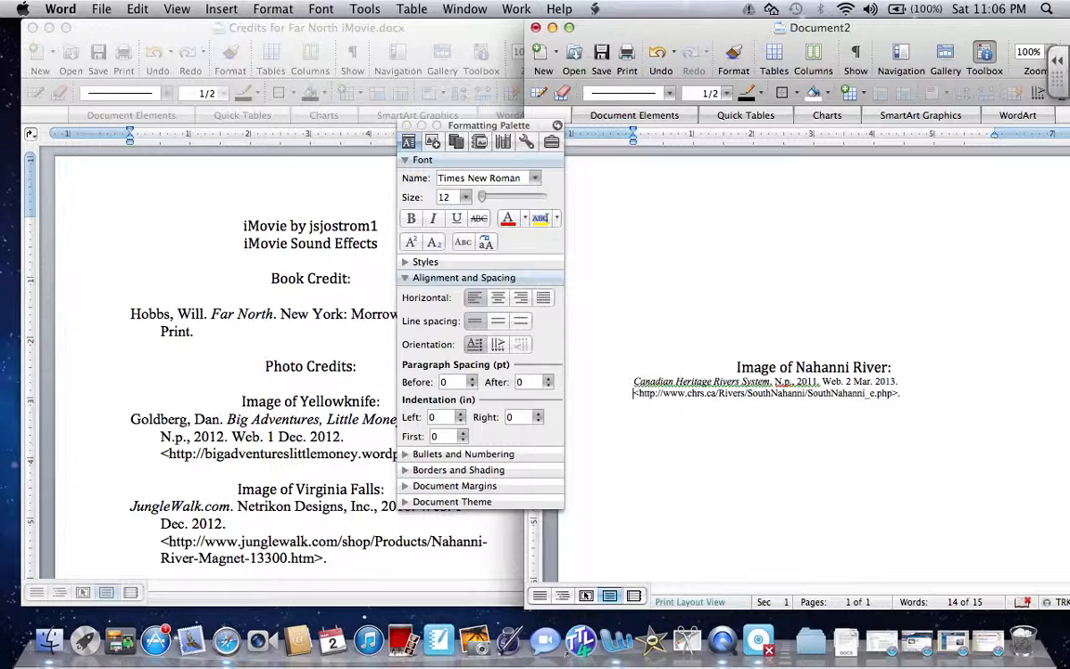
{"action": "key", "text": "Tab"}
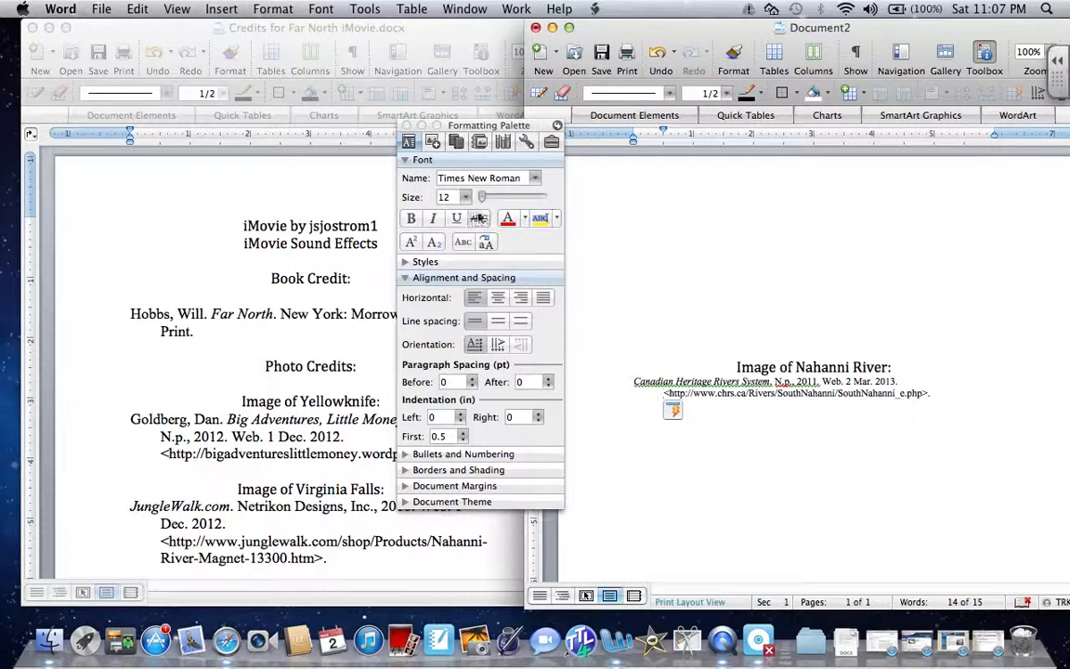
{"action": "left_click", "coordinate": [407, 126]}
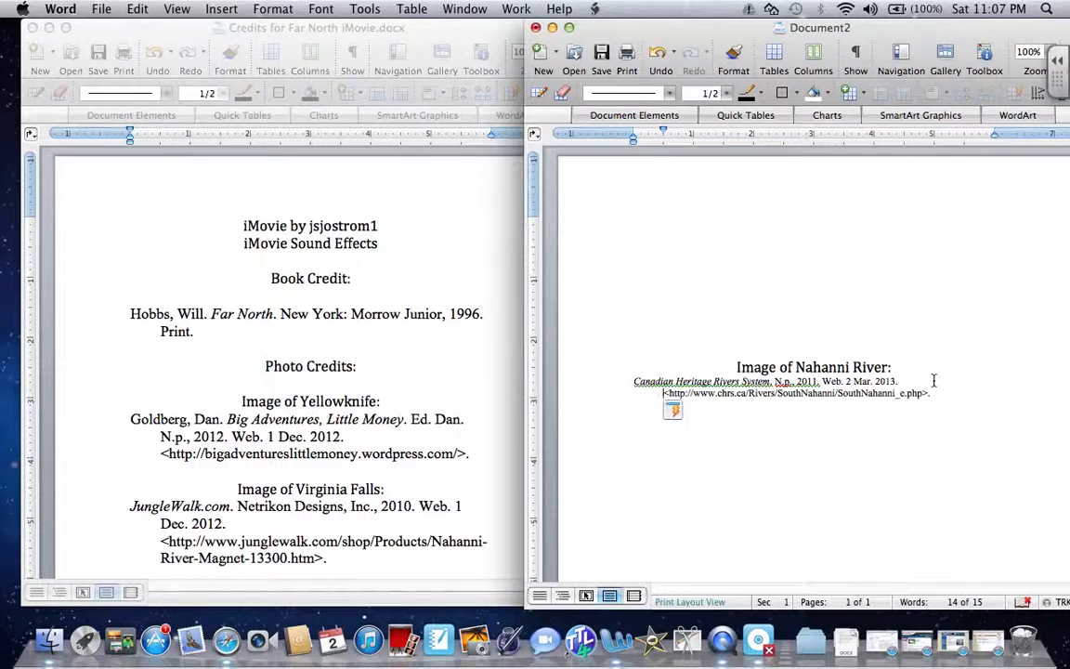
Set the font size of the whole Canadian Heritage Rivers System citation to 16
{"action": "left_click_drag", "start_coordinate": [935, 395], "coordinate": [628, 382]}
{"action": "left_click", "coordinate": [983, 54]}
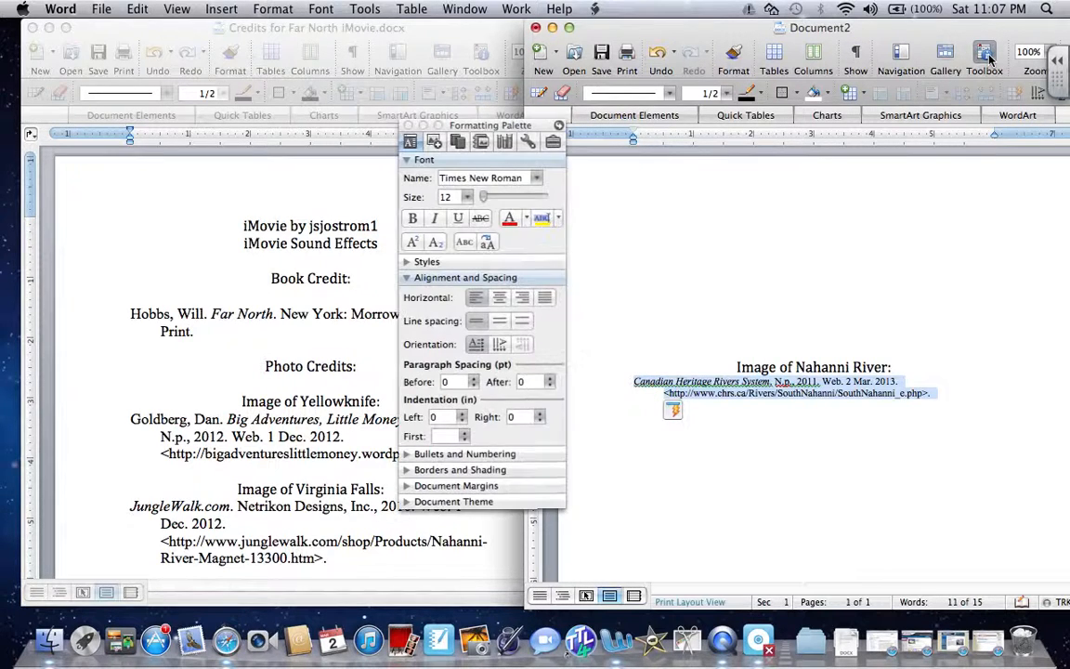
{"action": "left_click", "coordinate": [464, 197]}
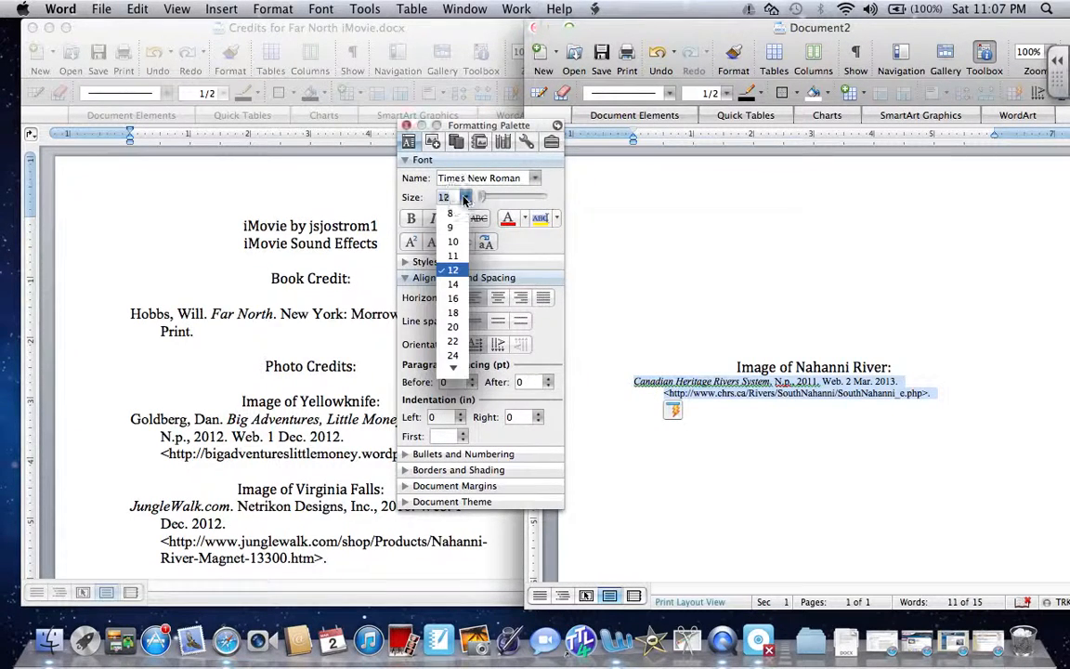
{"action": "left_click", "coordinate": [452, 299]}
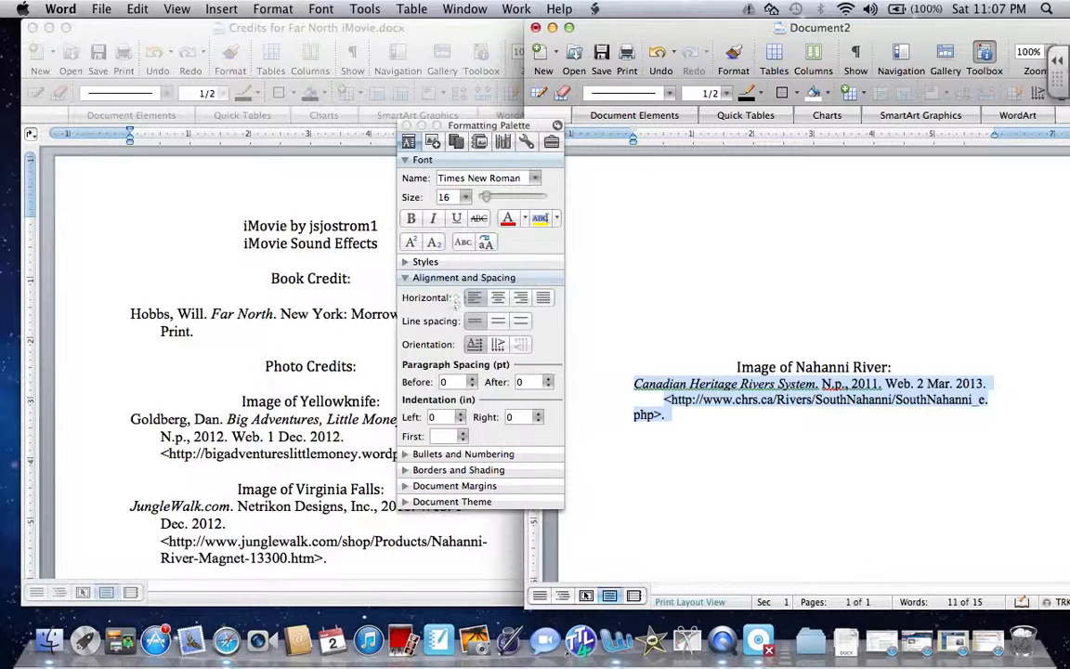
Indent the citation's last URL line by 0.5 inch and add the centered caption "Image of Virginia Falls:" below the citation
{"action": "left_click", "coordinate": [634, 415]}
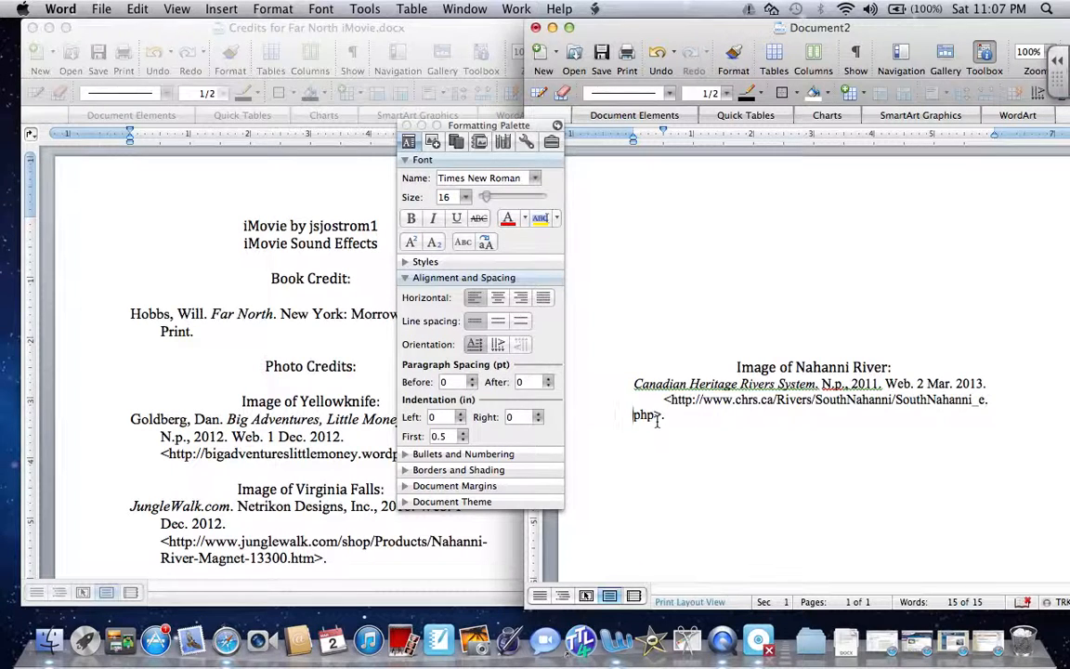
{"action": "key", "text": "Tab"}
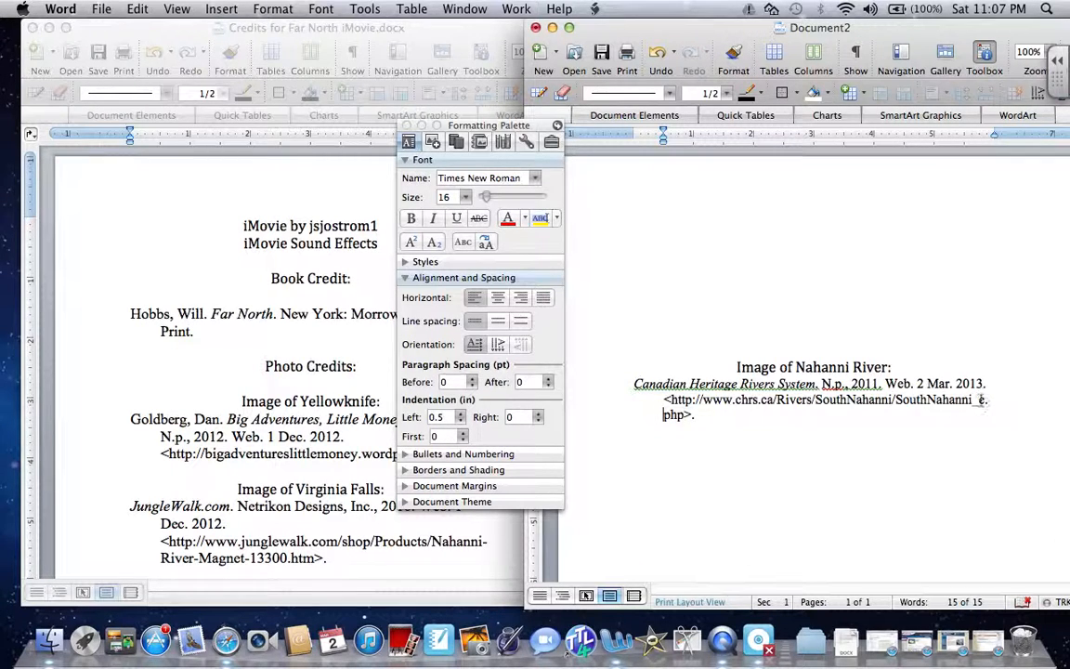
{"action": "left_click", "coordinate": [719, 419]}
{"action": "left_click", "coordinate": [499, 298]}
{"action": "type", "text": "Image of"}
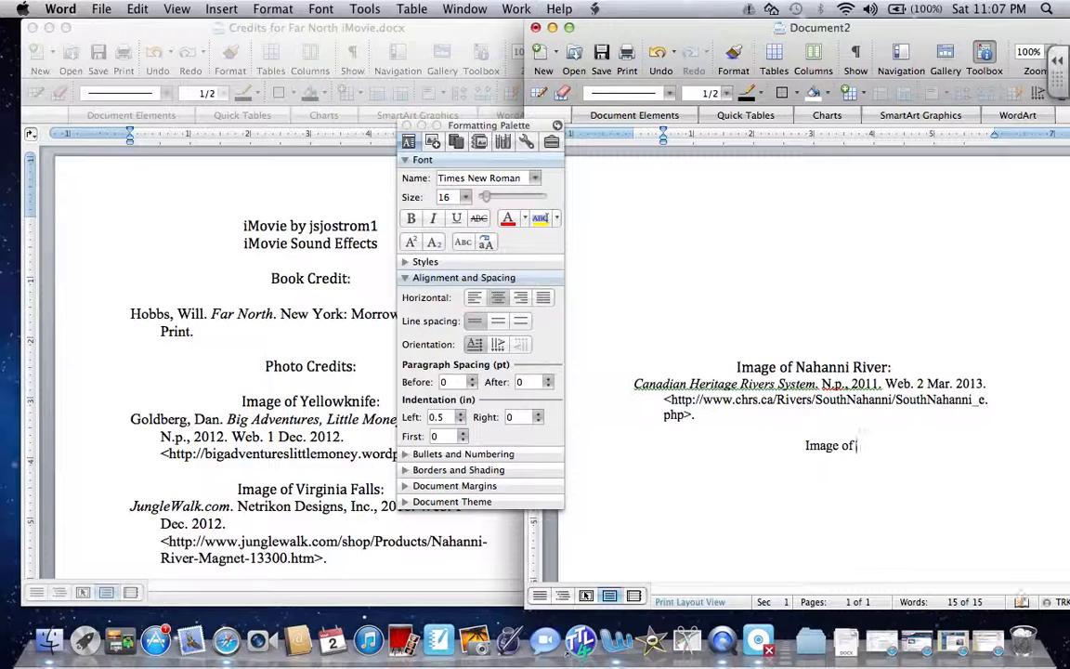
{"action": "type", "text": " Virginia Falls"}
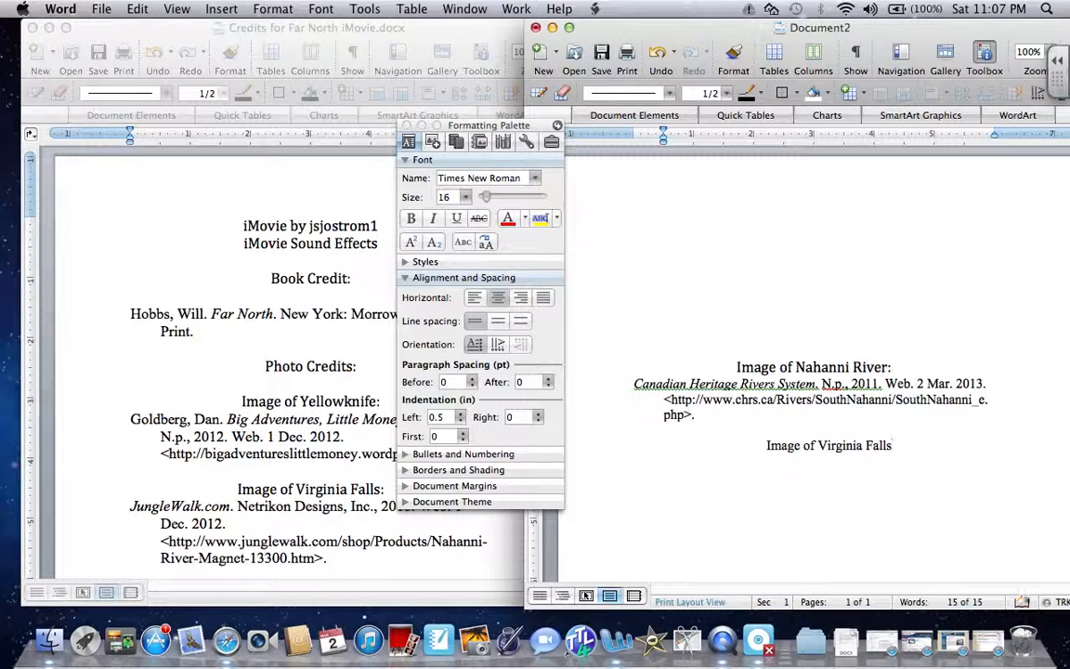
{"action": "type", "text": ":"}
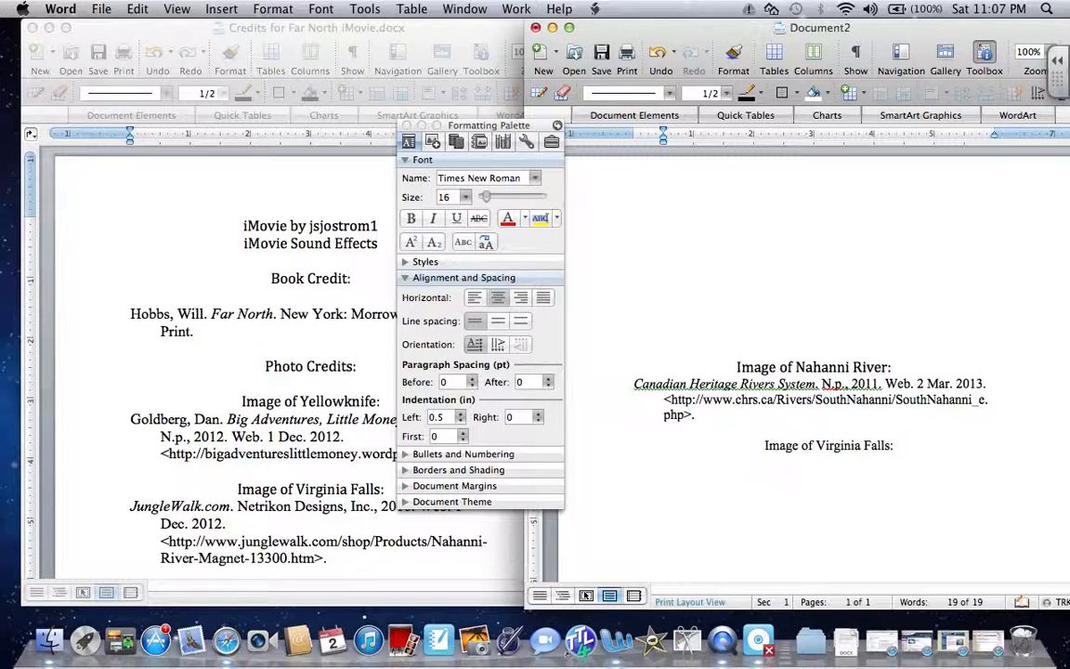
Remove the left indent from the Virginia Falls caption and center the caption again
{"action": "left_click", "coordinate": [765, 447]}
{"action": "key", "text": "BackSpace"}
{"action": "key", "text": "BackSpace"}
{"action": "left_click", "coordinate": [771, 447]}
{"action": "left_click_drag", "start_coordinate": [771, 447], "coordinate": [573, 436]}
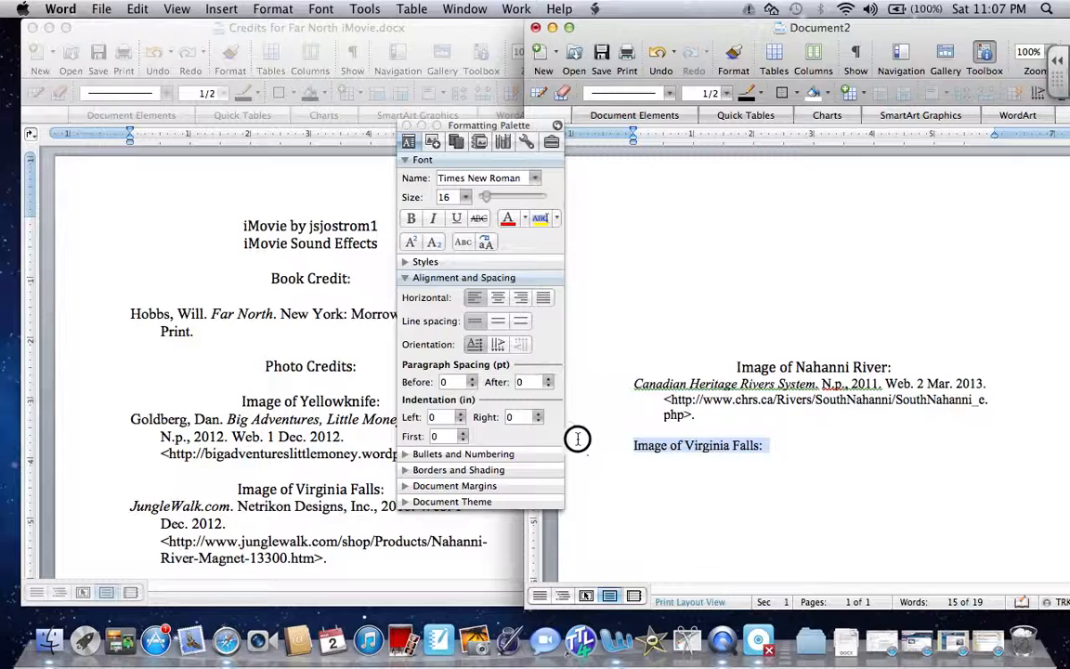
{"action": "left_click", "coordinate": [499, 297]}
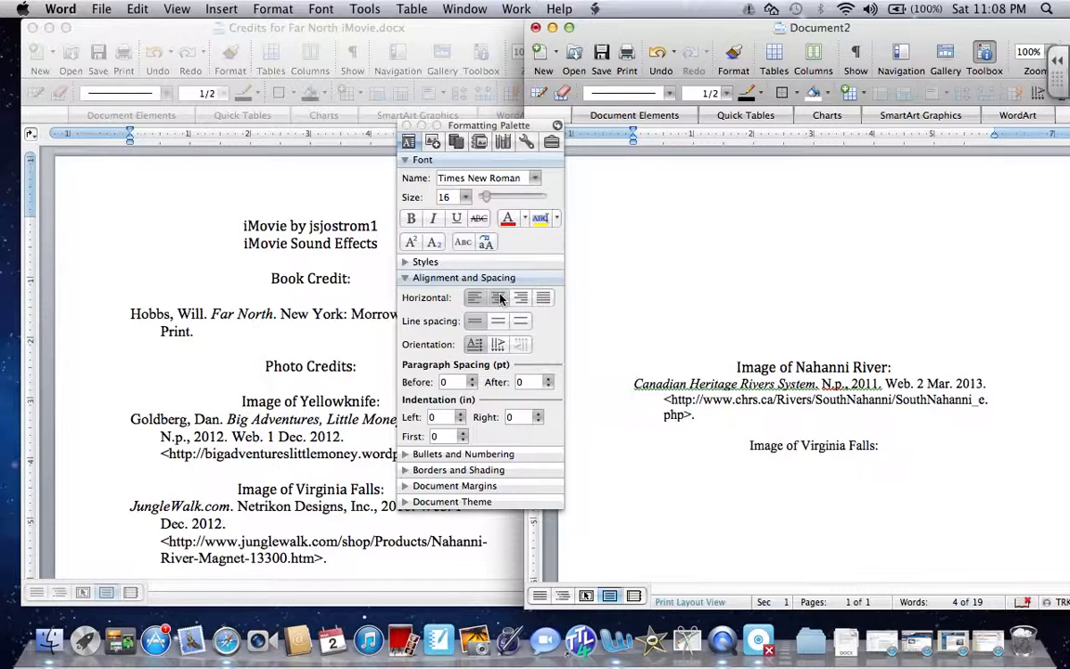
Set the font size of the Virginia Falls caption to 18 and start a new line below it
{"action": "left_click", "coordinate": [889, 446]}
{"action": "left_click_drag", "start_coordinate": [888, 445], "coordinate": [734, 447]}
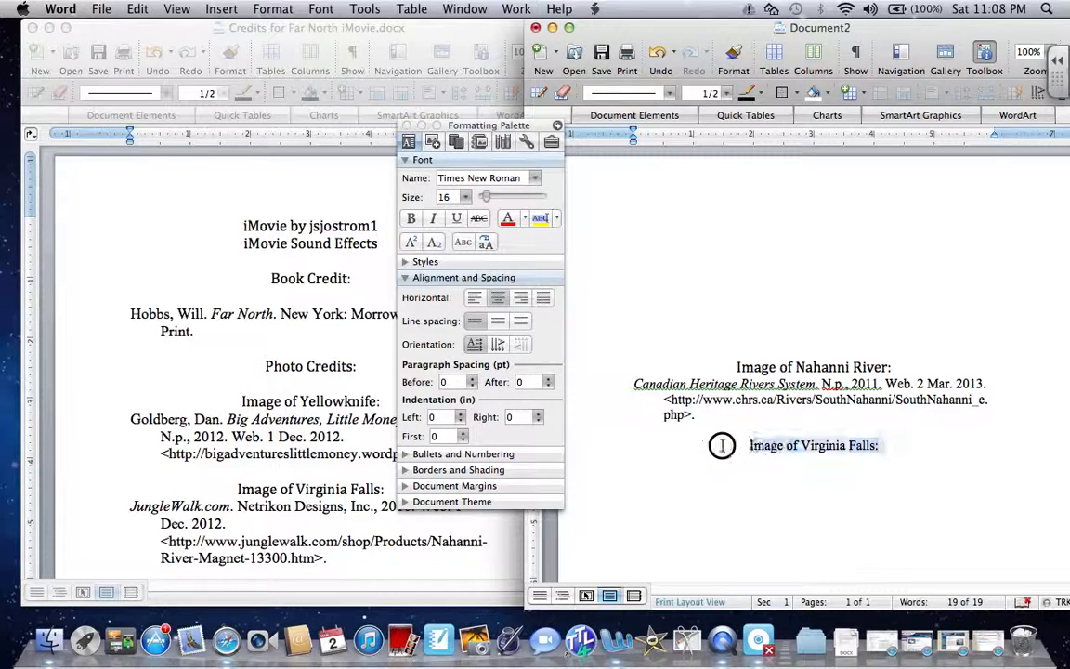
{"action": "left_click", "coordinate": [464, 197]}
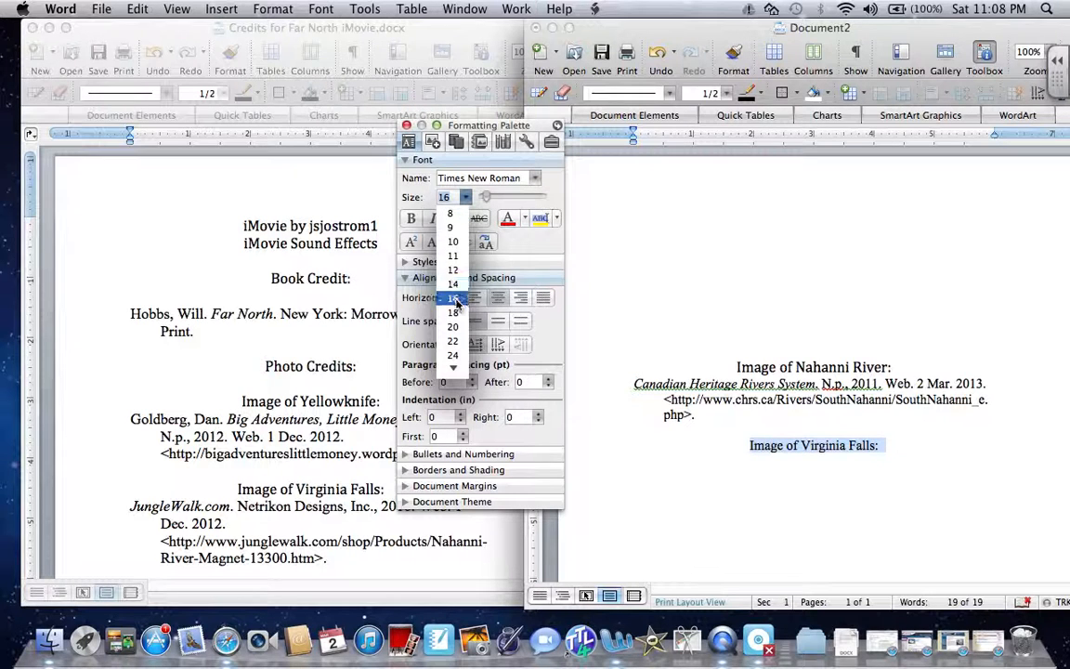
{"action": "left_click", "coordinate": [452, 312]}
{"action": "left_click", "coordinate": [904, 453]}
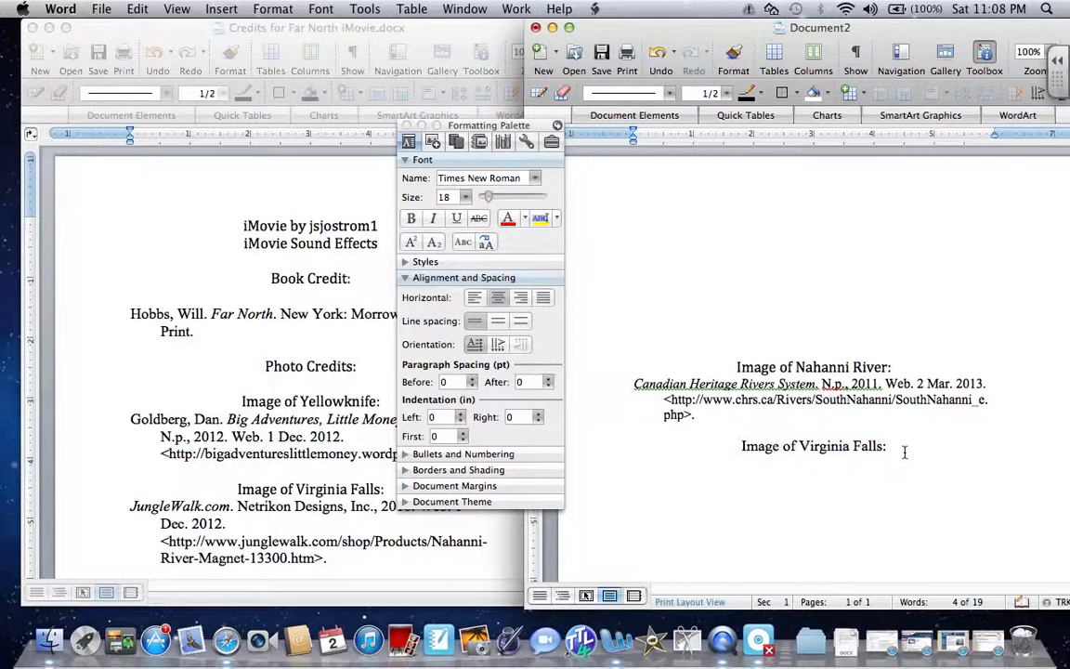
{"action": "key", "text": "Return"}
Switch to Safari to bring up the KnightCite form for citing an entire website in MLA format, and close its window
{"action": "left_click", "coordinate": [987, 641]}
{"action": "left_click", "coordinate": [394, 339]}
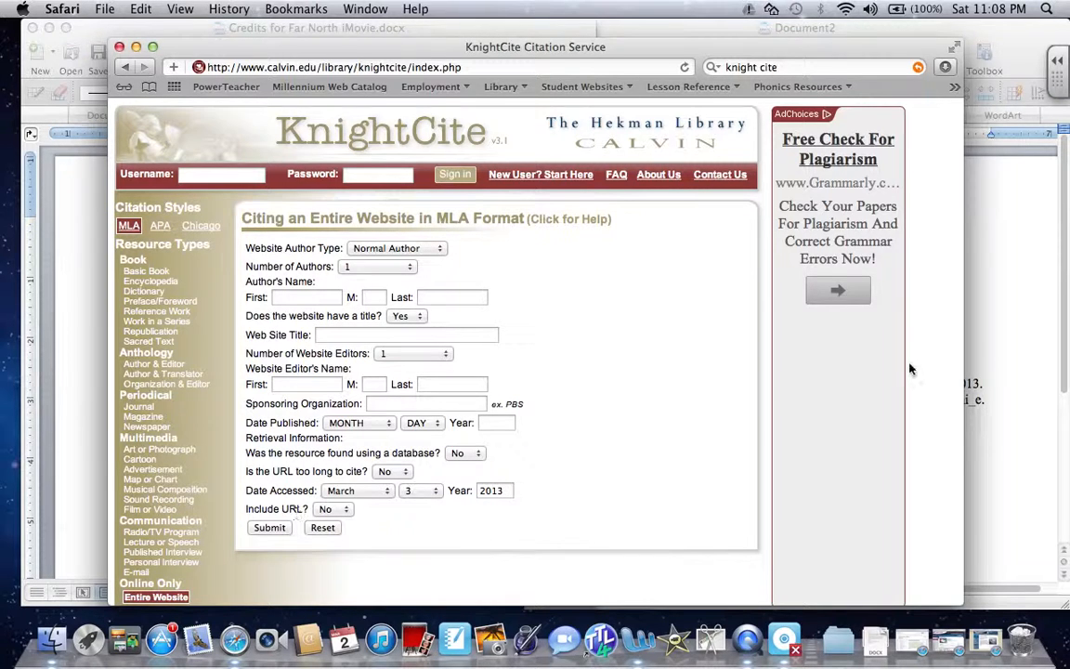
{"action": "left_click", "coordinate": [119, 48]}
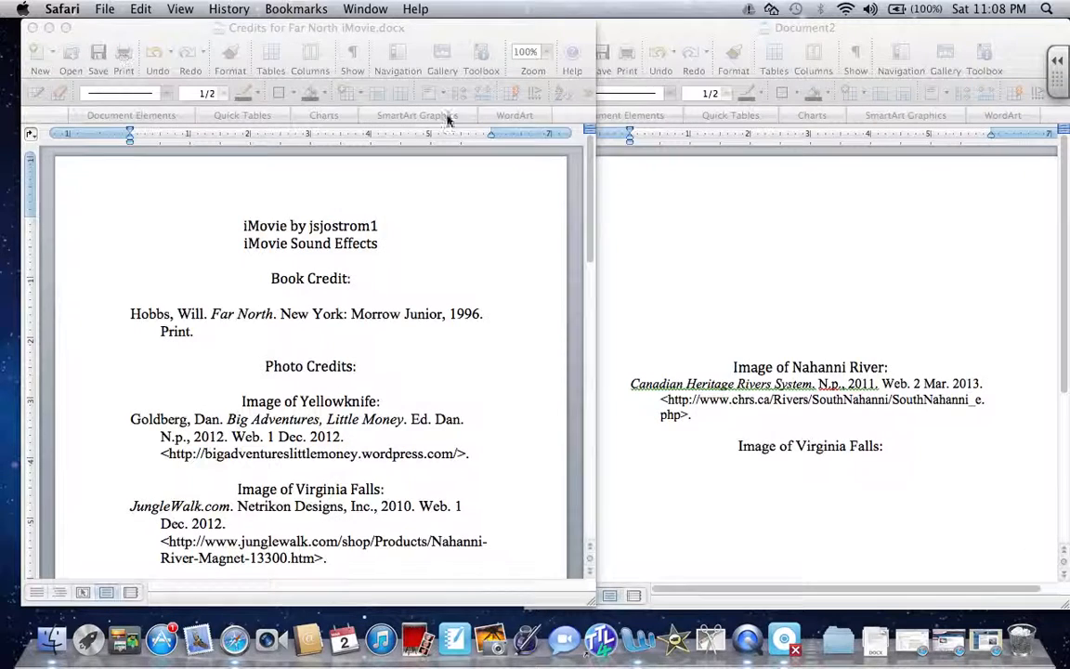